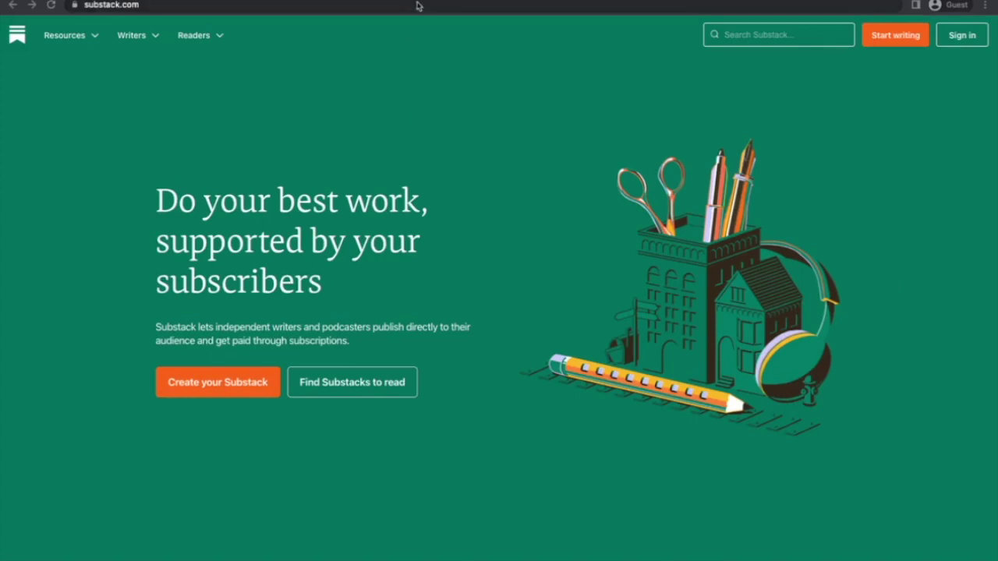
# Start signing up as a new writer from the Start writing button on substack.com.
pyautogui.click(914, 36)
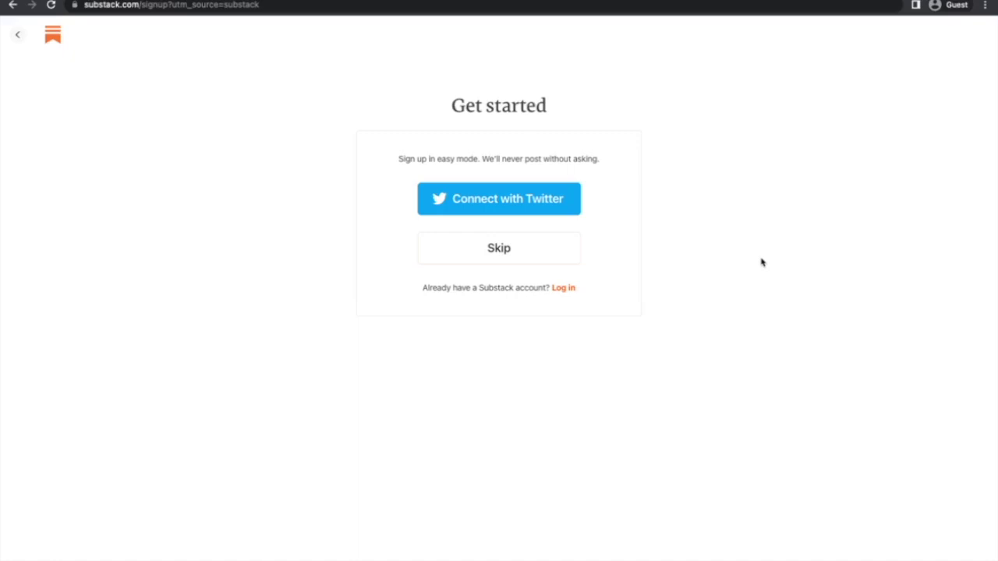
# Skip Twitter, enter the account e-mail address, and agree to create the account.
pyautogui.click(490, 250)
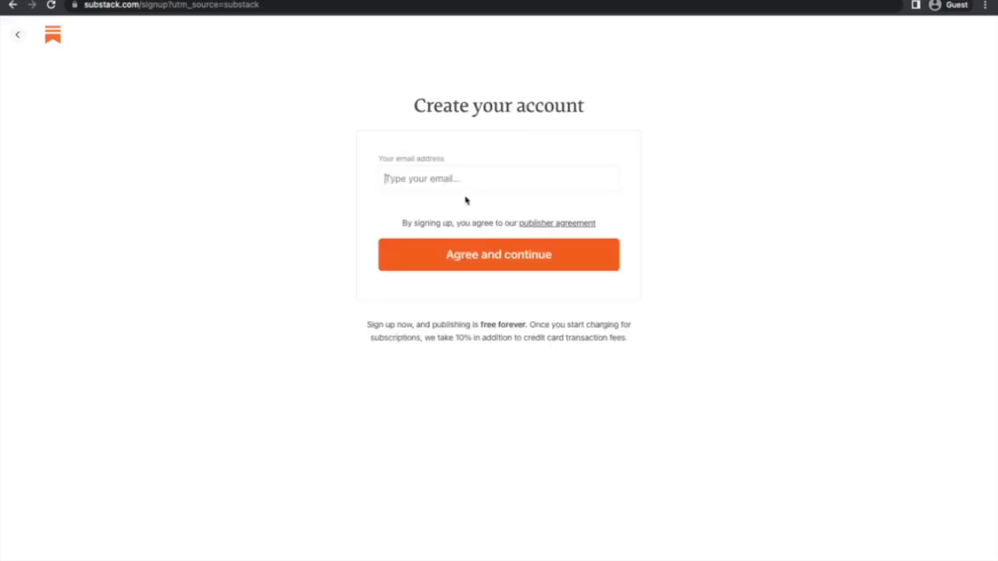
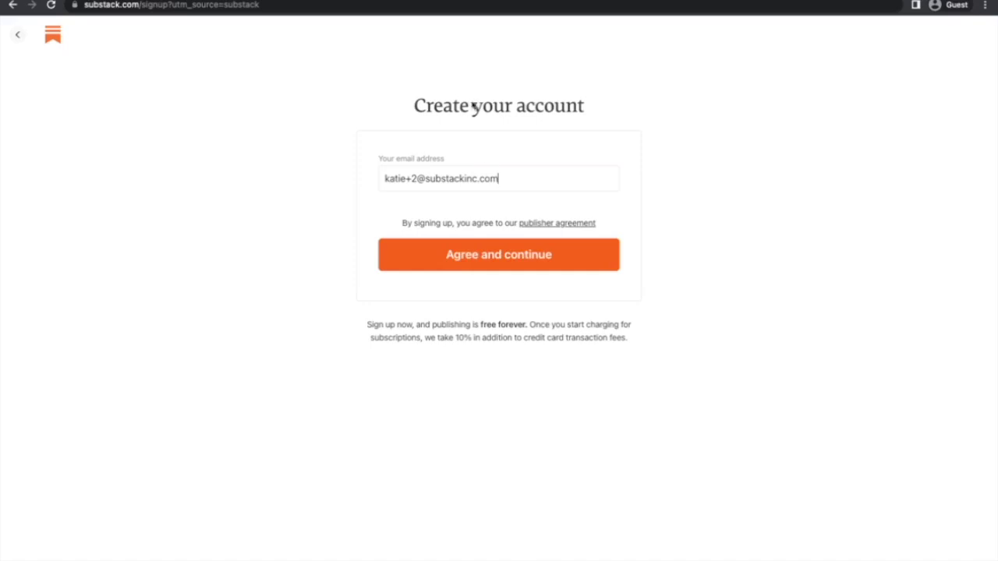
pyautogui.click(485, 249)
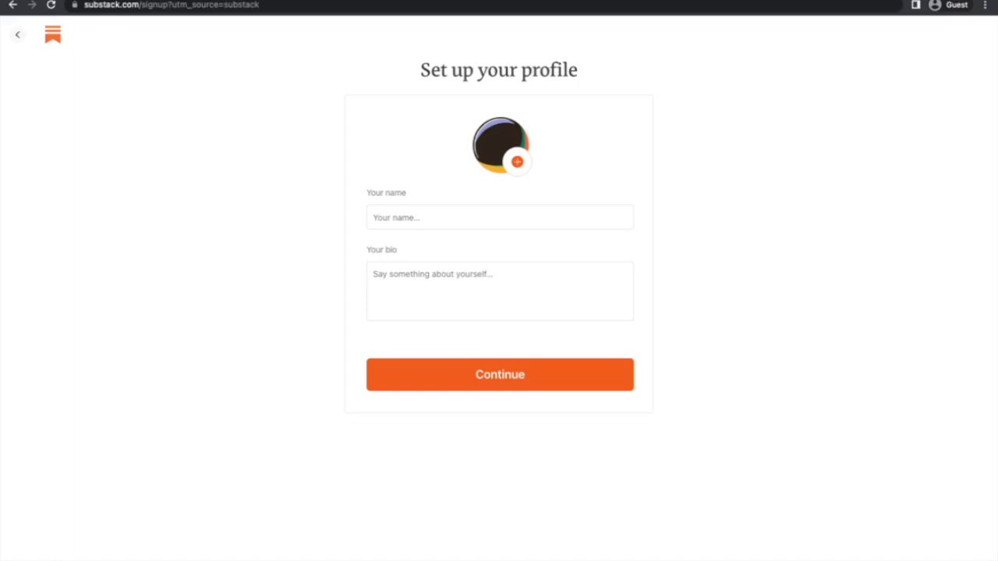
# Enter the profile name and bio 'Music fan and writer based in Chicago.', upload a photo, and continue.
pyautogui.click(455, 216)
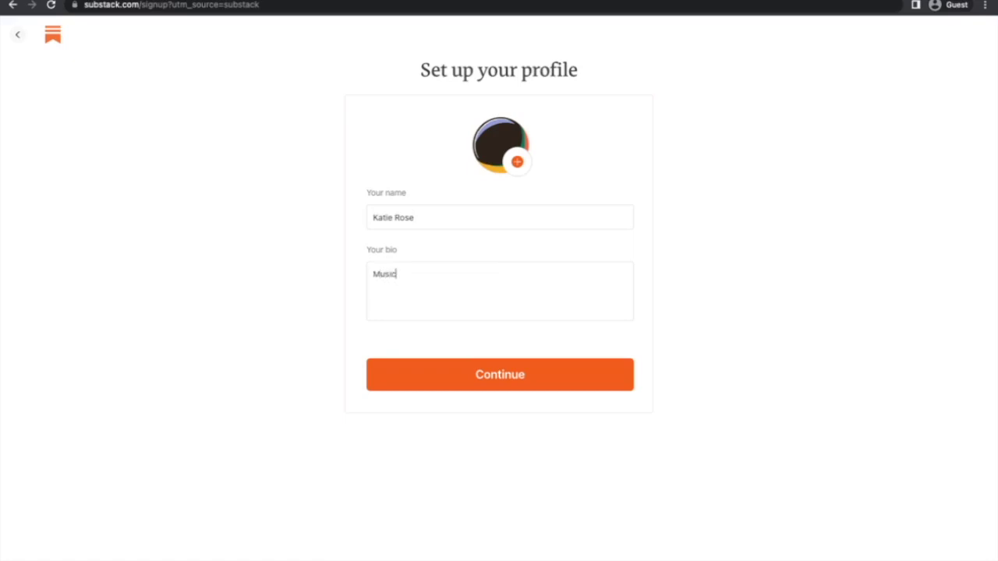
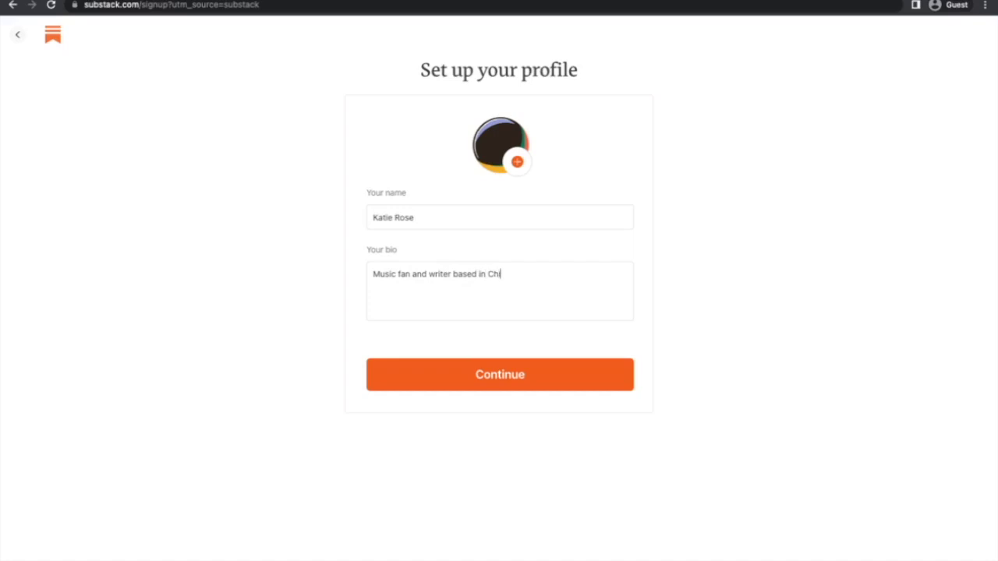
pyautogui.click(517, 163)
pyautogui.click(439, 207)
pyautogui.click(677, 399)
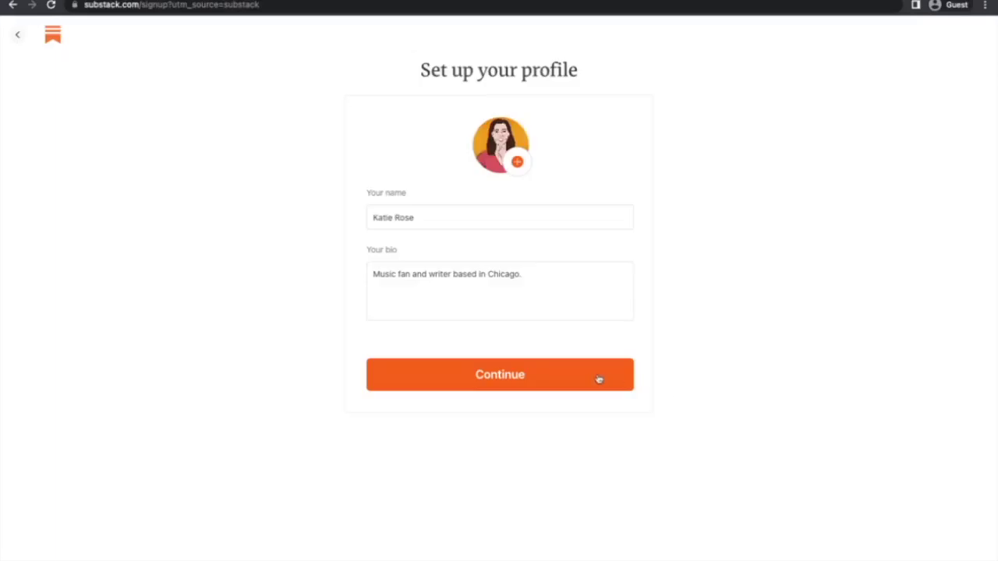
pyautogui.click(599, 379)
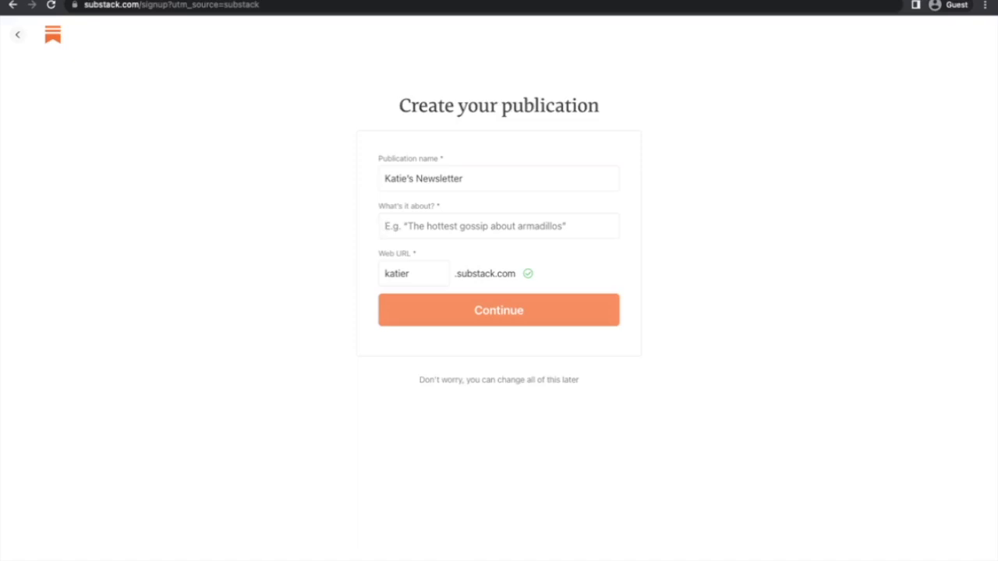
# Replace the default publication name with 'Fan Fair'.
pyautogui.tripleClick(432, 176)
pyautogui.press('BackSpace')
pyautogui.write('Fan Fair')
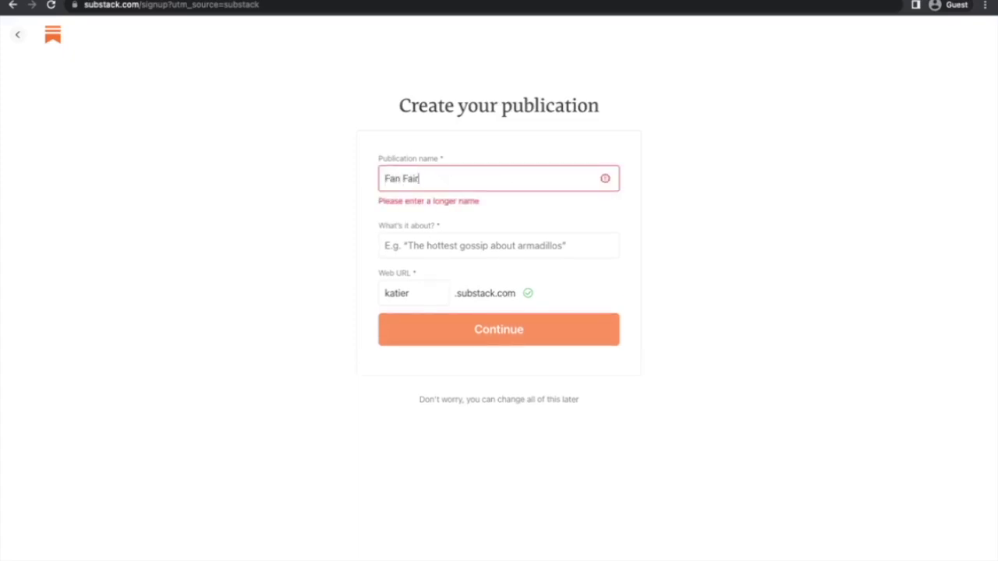
pyautogui.click(386, 246)
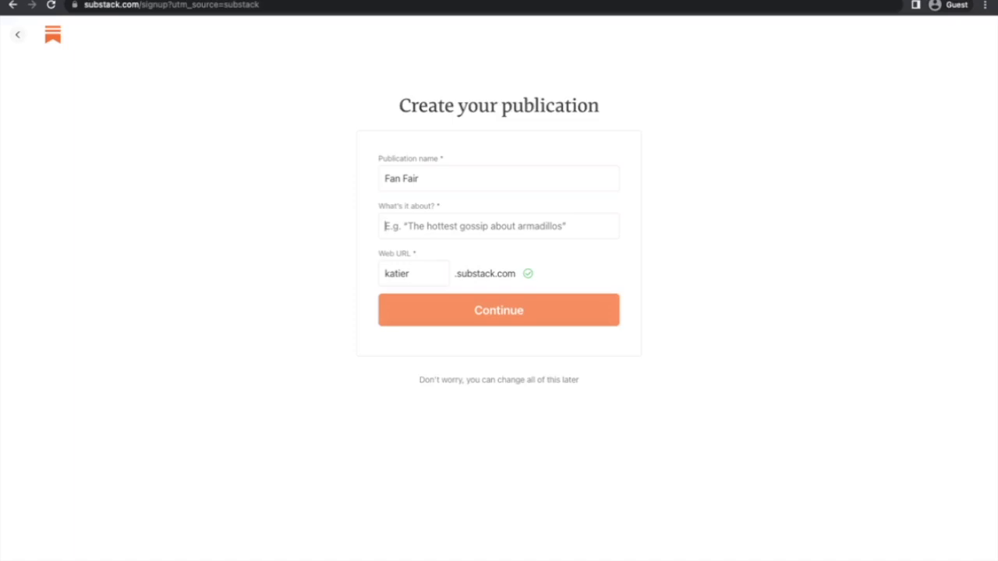
# Describe the publication as 'Stories of music fans going to great lengths to see their favorite bands.'.
pyautogui.write('Sto')
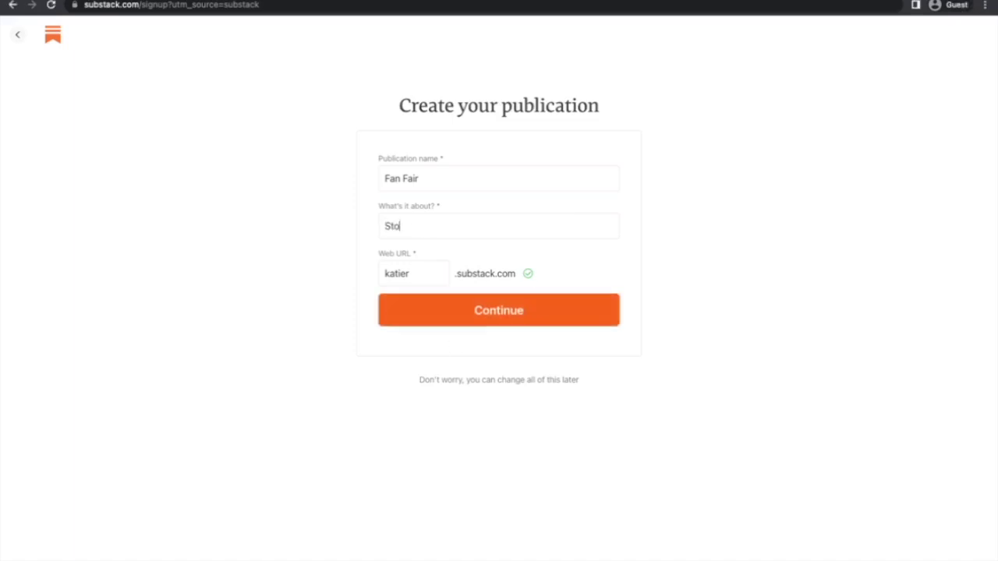
pyautogui.write('ries of music fans fgoing')
pyautogui.press('BackSpace')
pyautogui.press('BackSpace')
pyautogui.press('BackSpace')
pyautogui.press('BackSpace')
pyautogui.press('BackSpace')
pyautogui.press('BackSpace')
pyautogui.write('going')
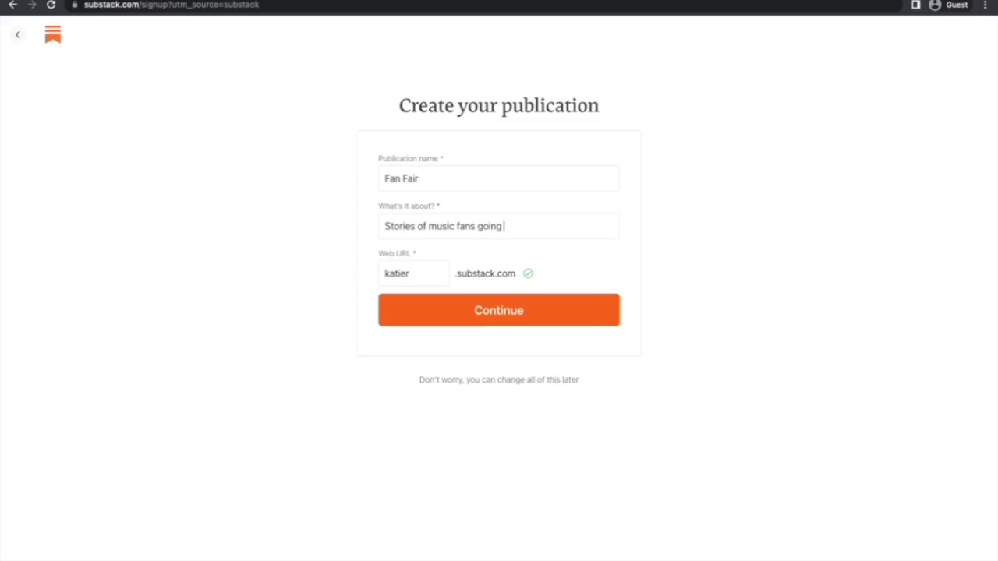
pyautogui.write(' to great lengt')
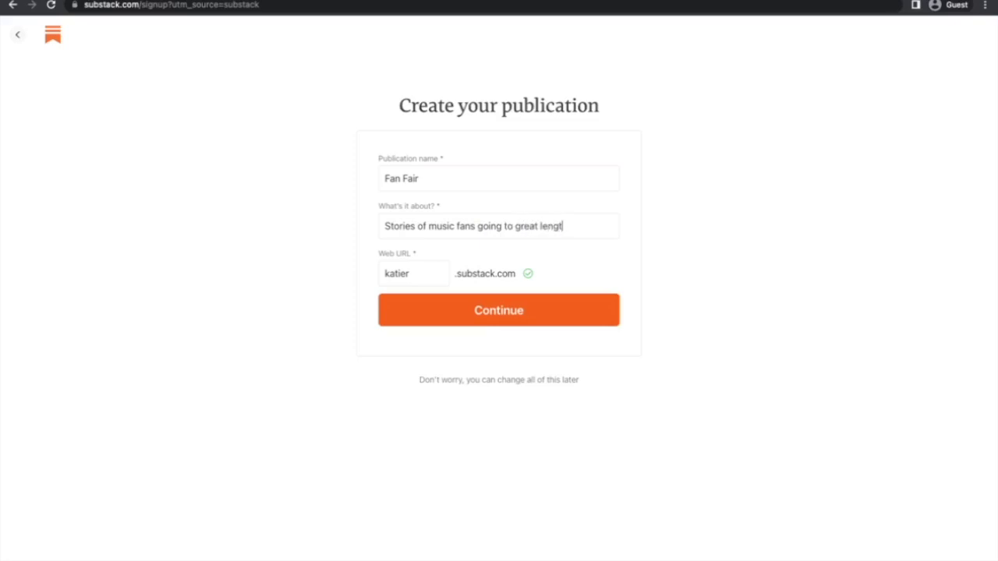
pyautogui.write('hs to see their')
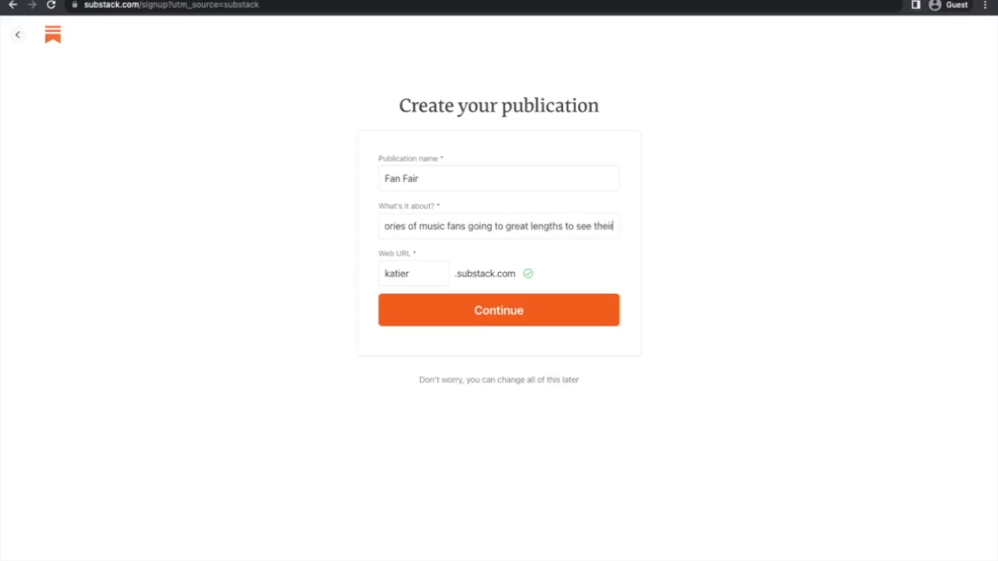
pyautogui.write(' favorite bands.')
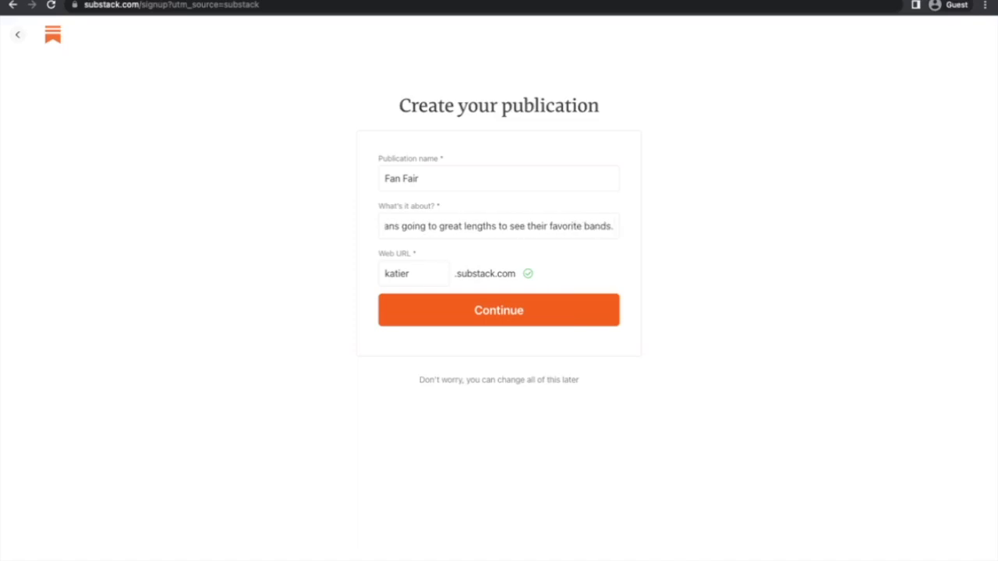
pyautogui.press('Tab')
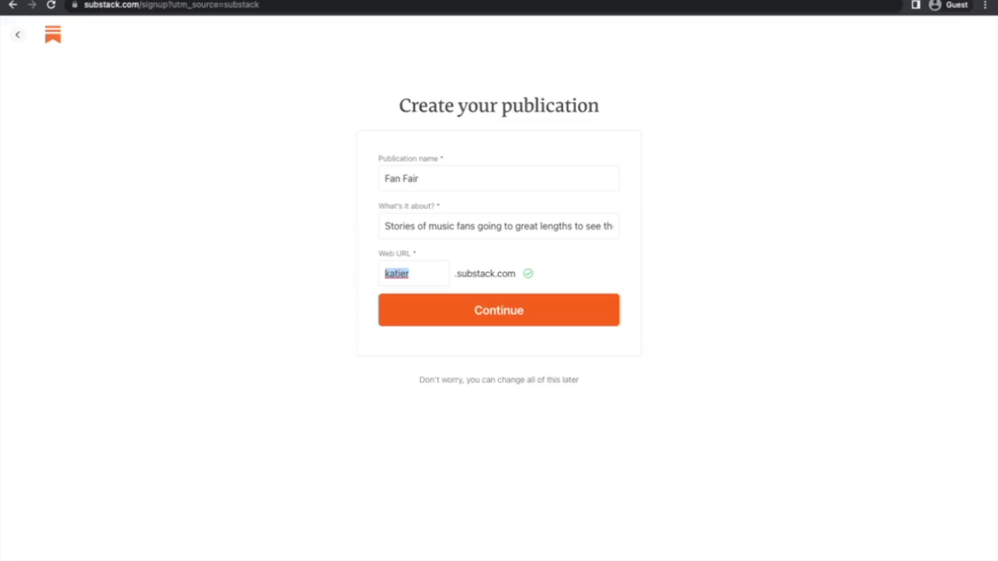
# Set the publication web URL to fanfair.substack.com and submit the publication details.
pyautogui.write('fanfair')
pyautogui.click(418, 322)
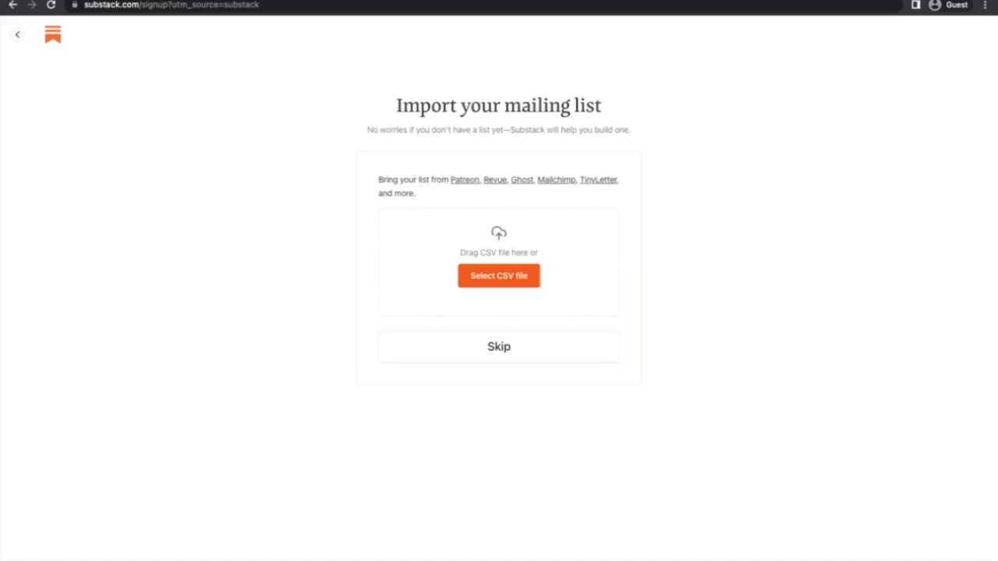
# Skip importing a mailing list.
pyautogui.click(481, 355)
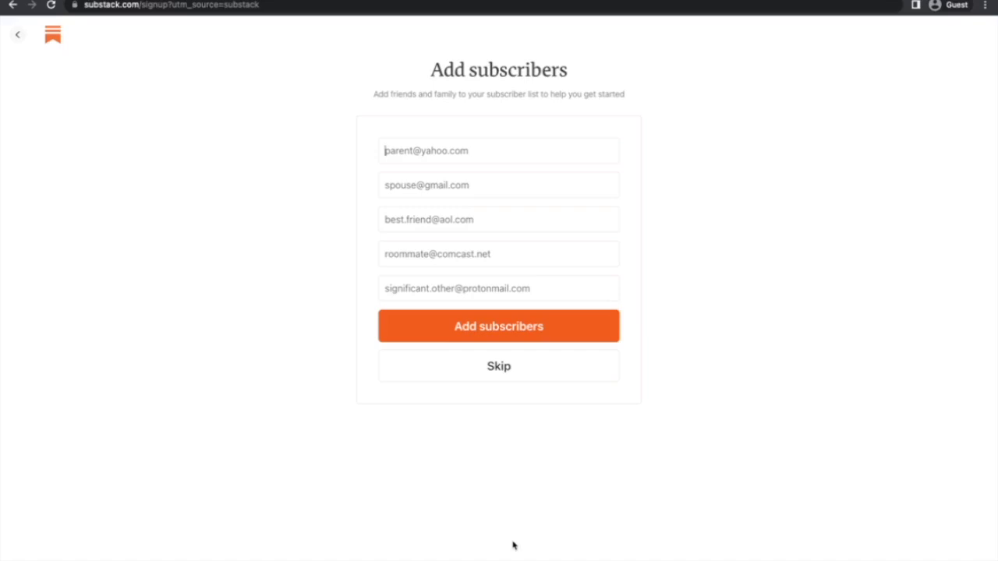
# Skip adding friends and family as subscribers.
pyautogui.click(505, 361)
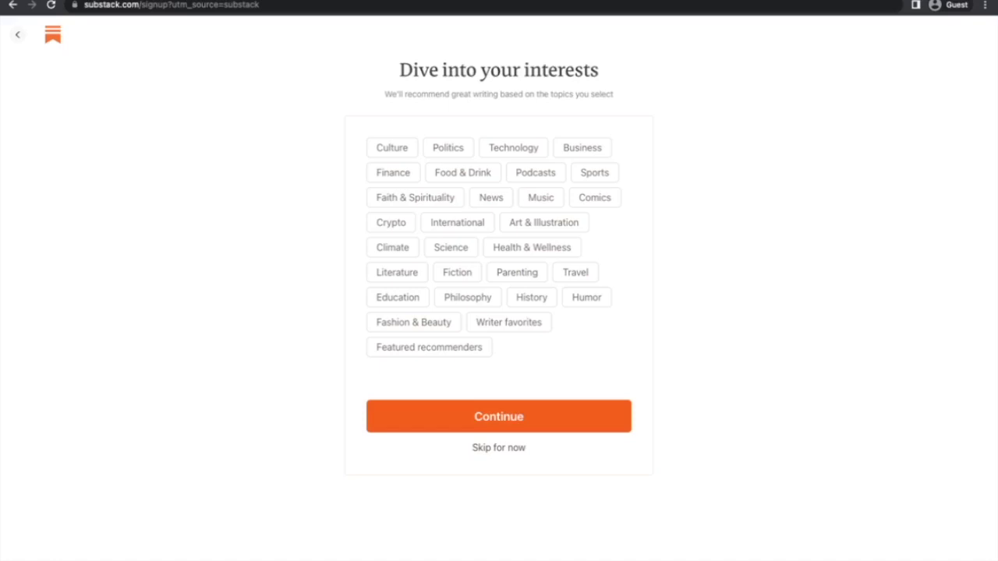
# Pick Culture and Music as interests and continue to writer recommendations.
pyautogui.click(389, 149)
pyautogui.click(548, 205)
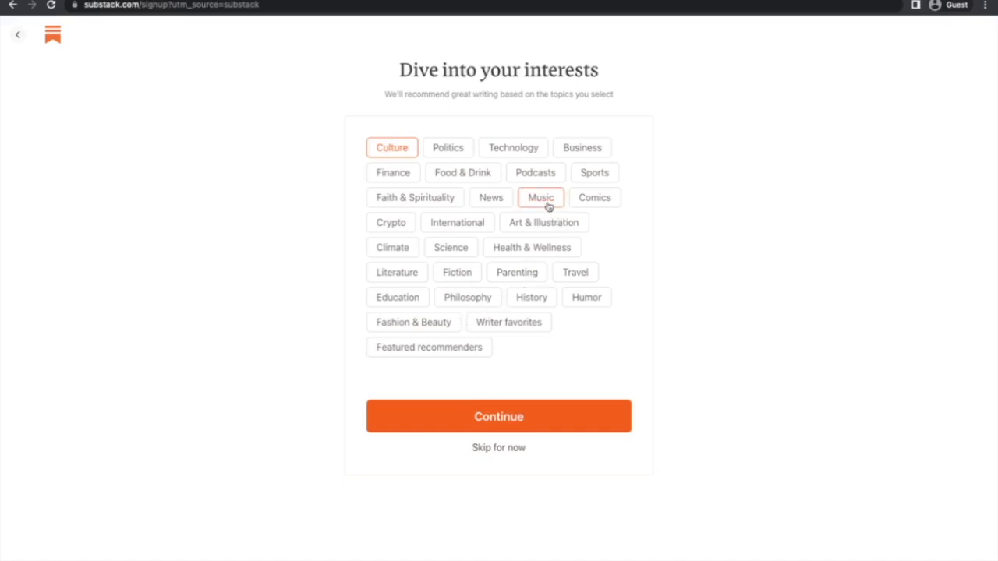
pyautogui.click(546, 411)
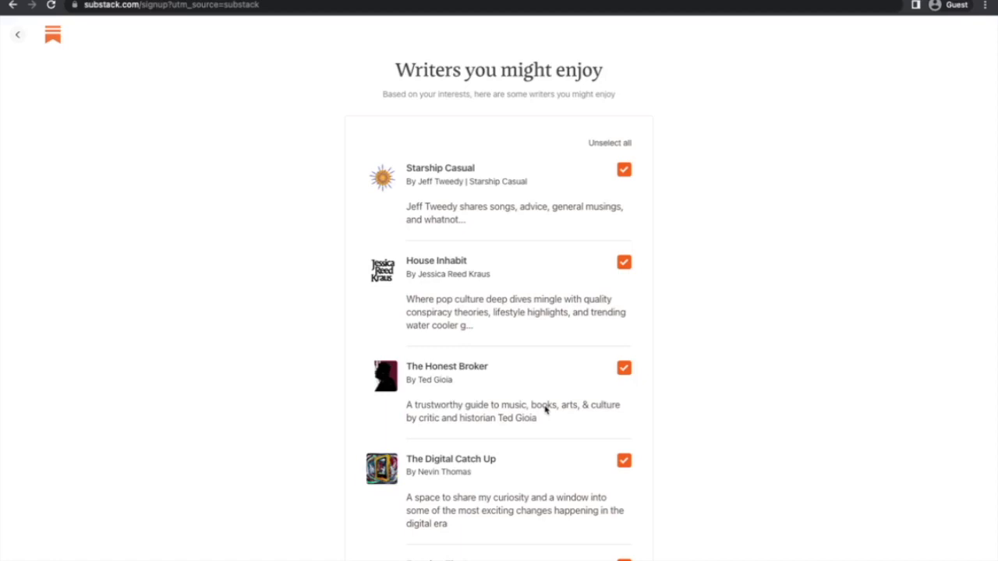